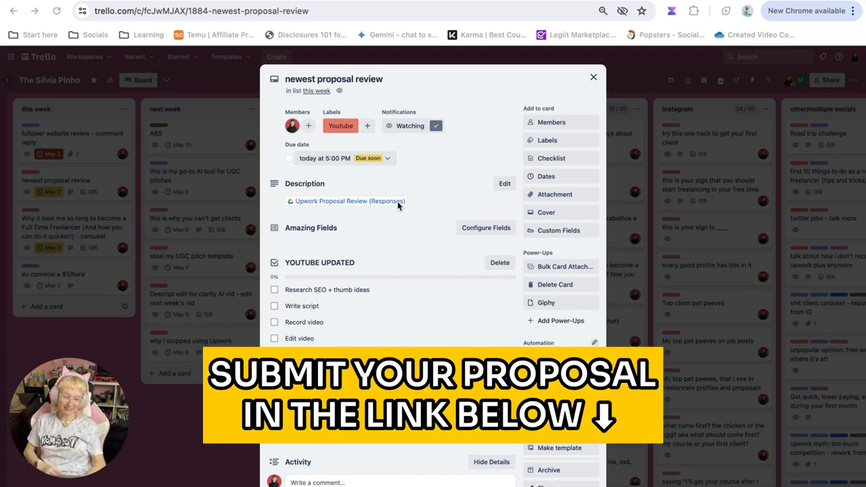
Step: Open the Upwork Proposal Review (Responses) file linked in the newest proposal review card's description
{"action": "left_click", "coordinate": [396, 200]}
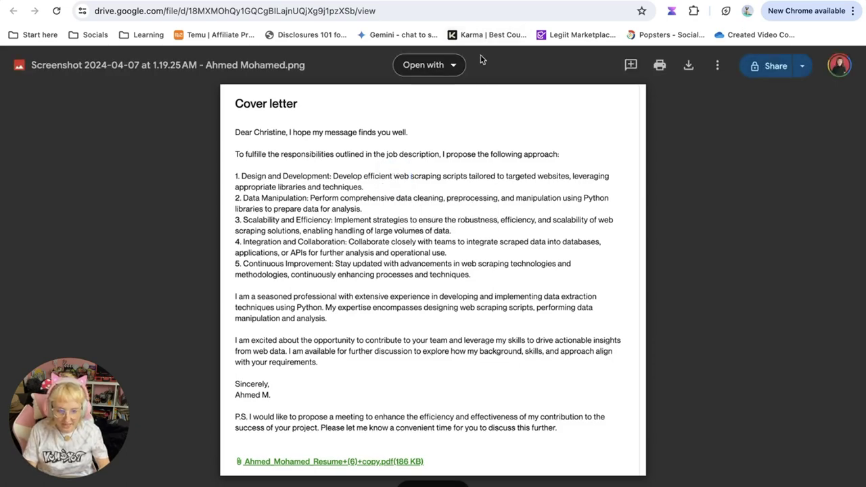
Step: Download the cover letter screenshot from Google Drive and open it in Preview from the Downloads folder
{"action": "left_click", "coordinate": [687, 65]}
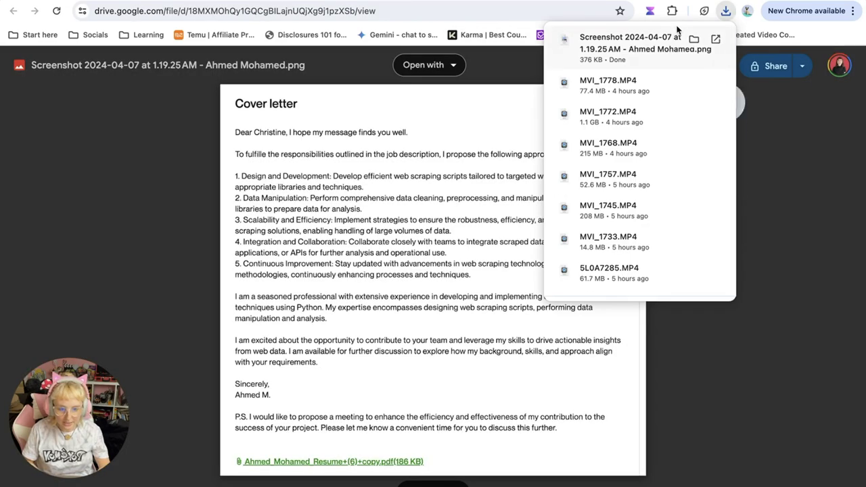
{"action": "key", "text": "ctrl+Right"}
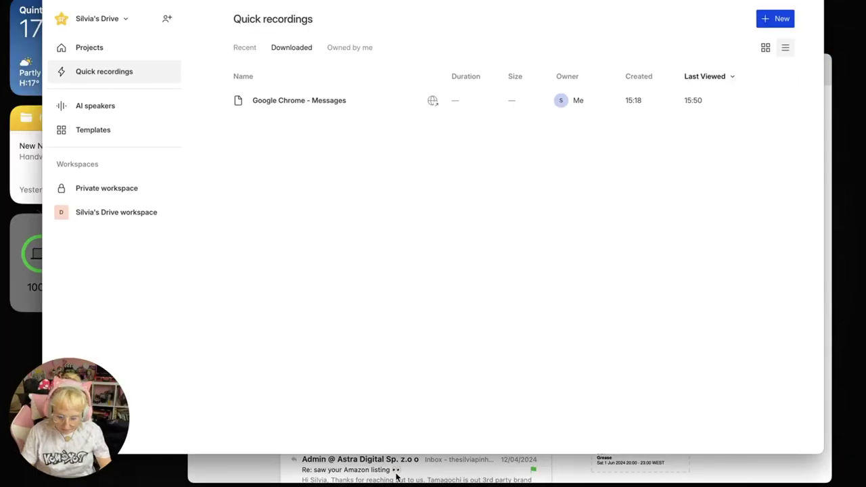
{"action": "left_click", "coordinate": [370, 483]}
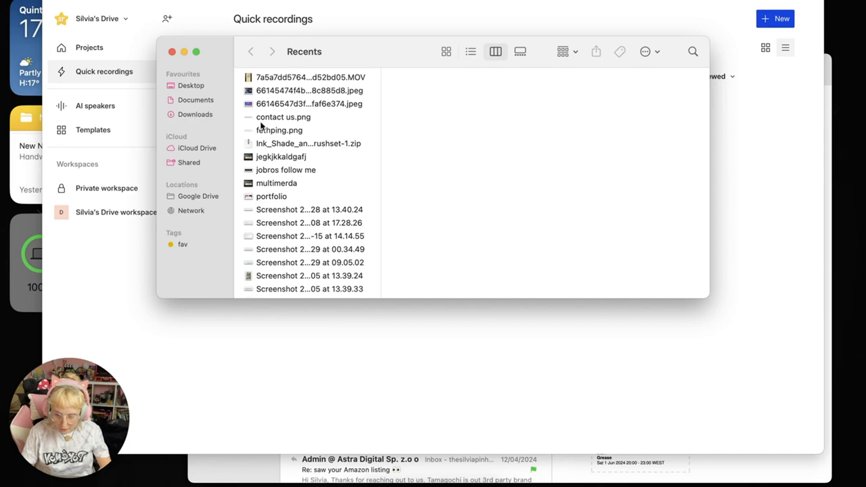
{"action": "left_click", "coordinate": [205, 113]}
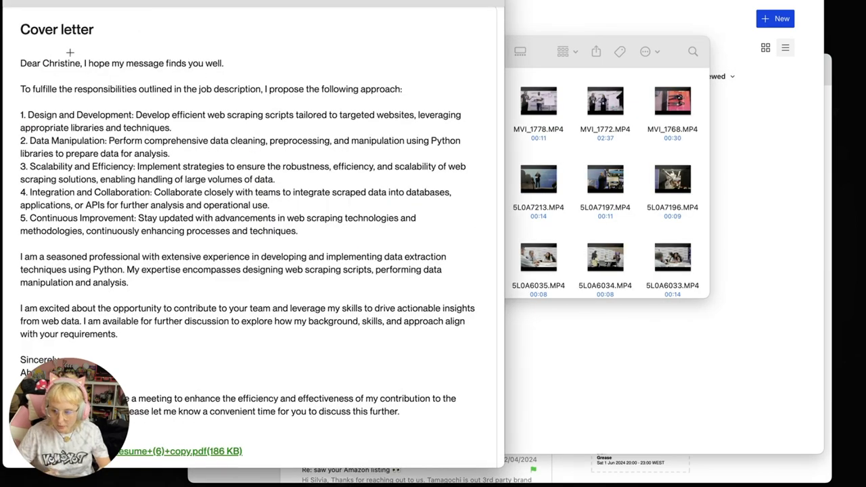
Step: Select and copy the cover letter's full text from the opened image, from the greeting through the P.S
{"action": "double_click", "coordinate": [33, 62]}
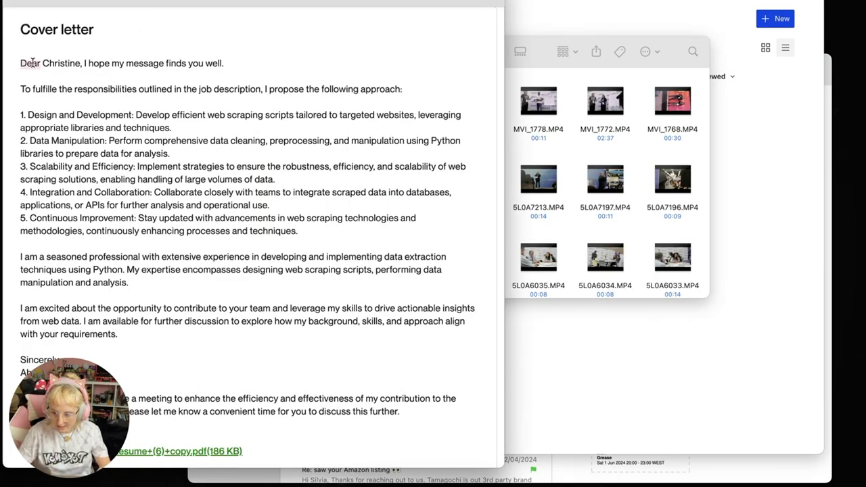
{"action": "left_click_drag", "start_coordinate": [33, 63], "coordinate": [148, 205]}
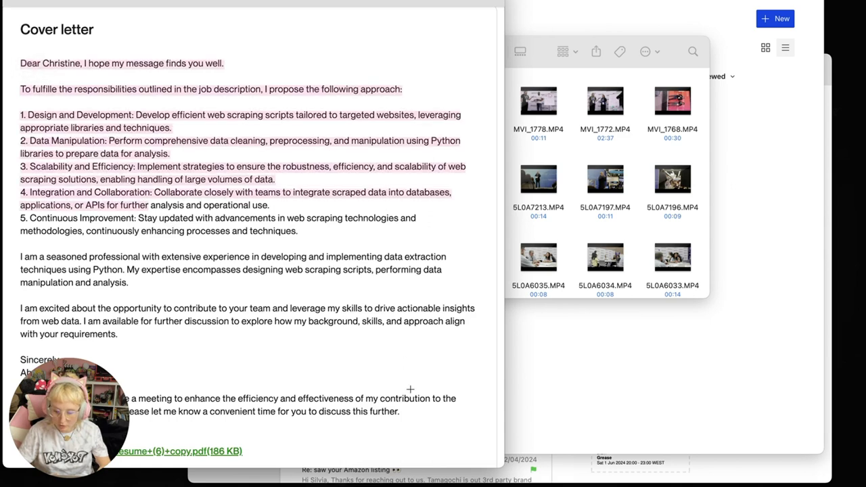
{"action": "left_click", "coordinate": [404, 418]}
{"action": "key", "text": "super+a"}
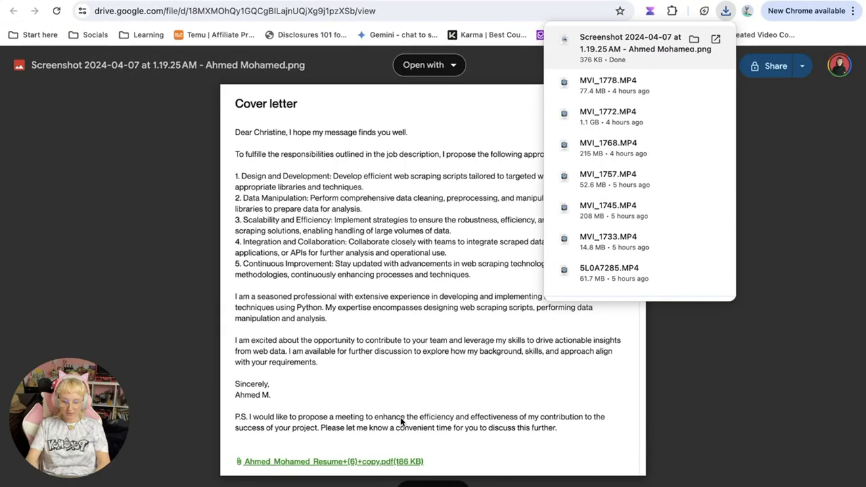
Step: Create a blank Google Docs document in a new browser tab and paste the copied cover letter without a trailing empty line
{"action": "key", "text": "super+t"}
{"action": "left_click", "coordinate": [846, 65]}
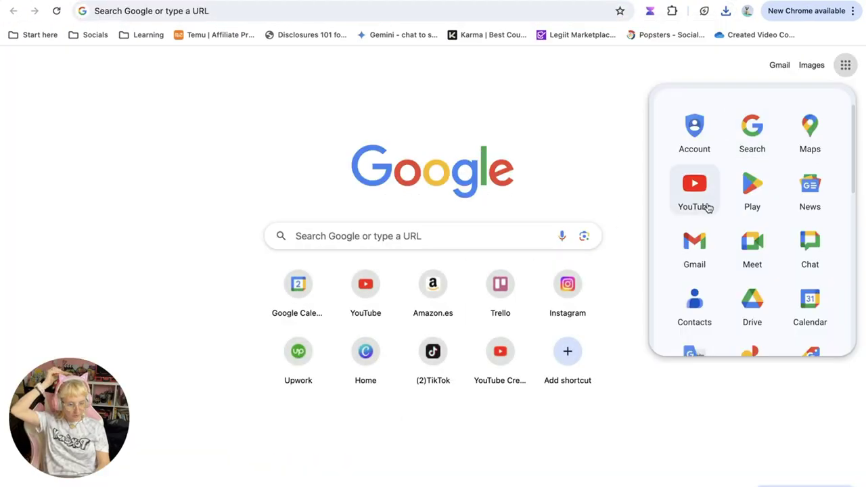
{"action": "scroll", "coordinate": [710, 213], "scroll_direction": "down", "scroll_amount": 3}
{"action": "scroll", "coordinate": [715, 217], "scroll_direction": "down", "scroll_amount": 1}
{"action": "left_click", "coordinate": [744, 189]}
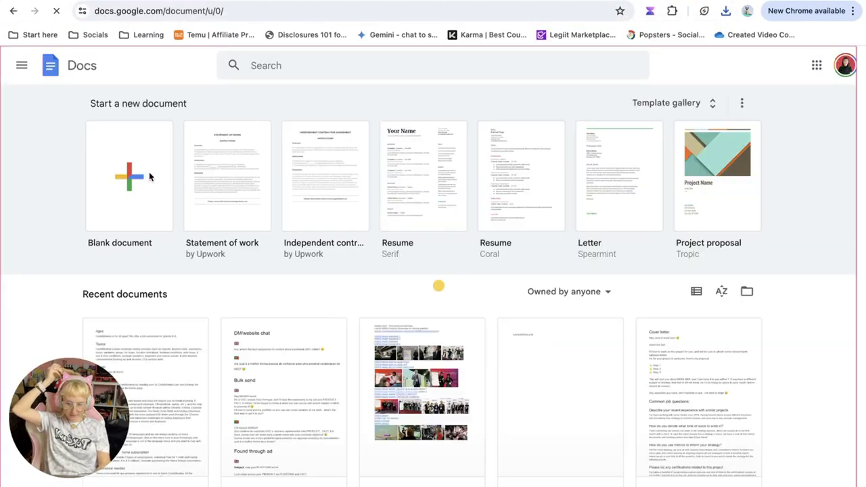
{"action": "left_click", "coordinate": [149, 173]}
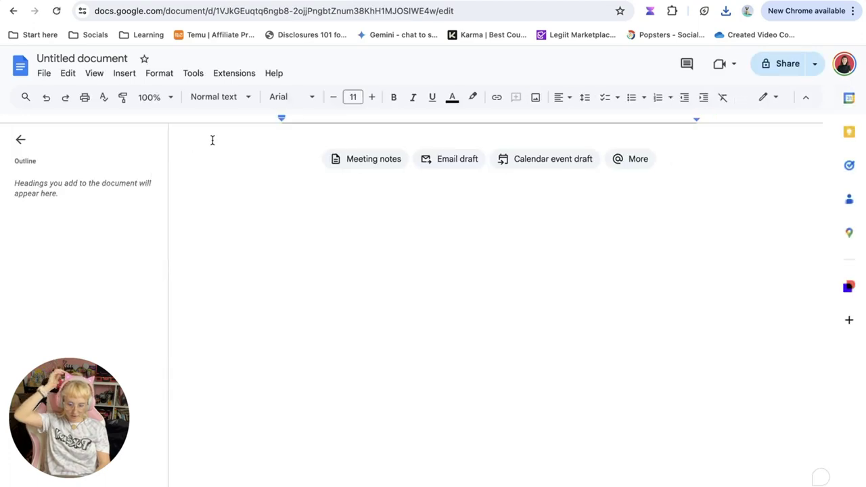
{"action": "key", "text": "super+v"}
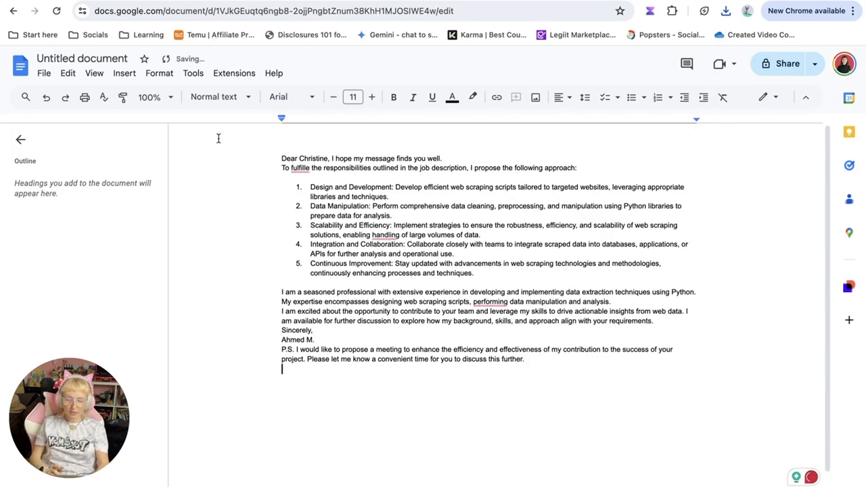
{"action": "key", "text": "BackSpace"}
Step: Correct "fulfille" to "fulfill" and add a blank line between the greeting and the first paragraph
{"action": "mouse_move", "coordinate": [298, 169]}
{"action": "left_click", "coordinate": [302, 200]}
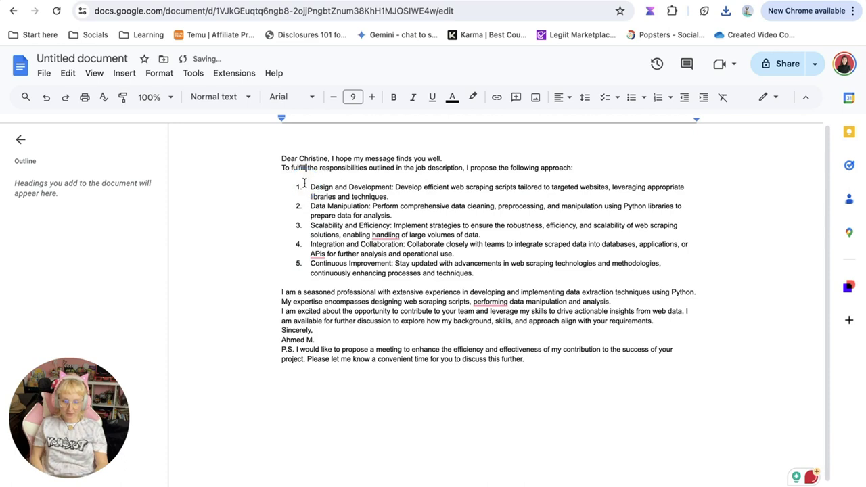
{"action": "left_click", "coordinate": [283, 165]}
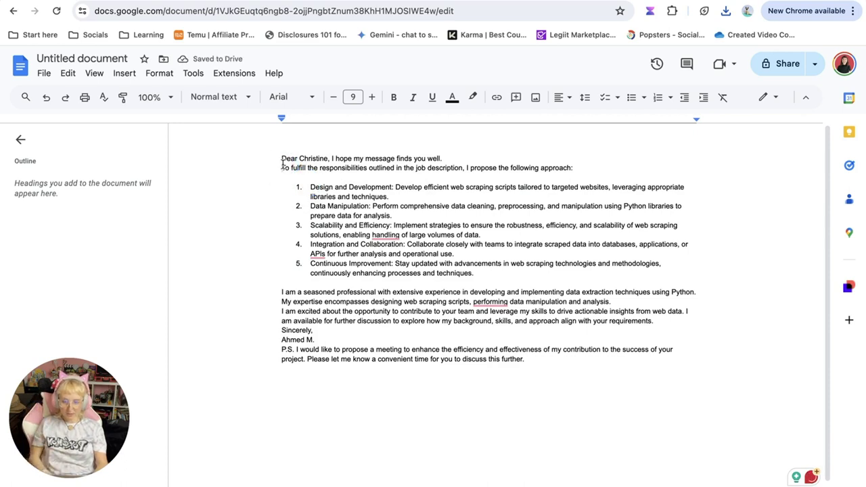
{"action": "key", "text": "Return"}
Step: Resolve the grammar issues: add "the" before "handling", dismiss the suggestion for "APIs", and add "and" before "performing"
{"action": "left_click", "coordinate": [372, 244]}
{"action": "type", "text": "the"}
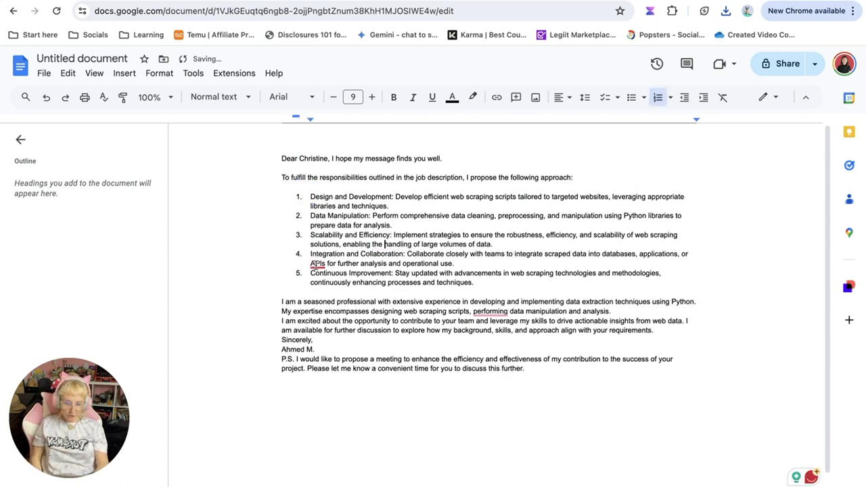
{"action": "mouse_move", "coordinate": [318, 264]}
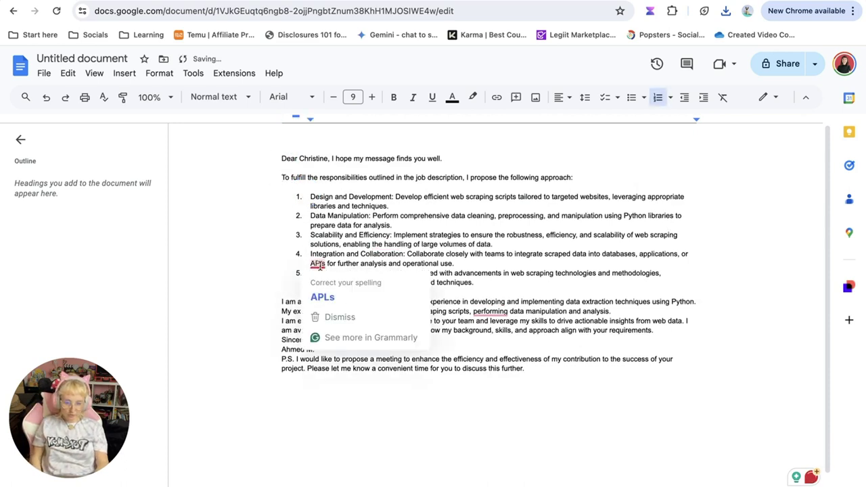
{"action": "left_click", "coordinate": [333, 316]}
{"action": "mouse_move", "coordinate": [490, 311]}
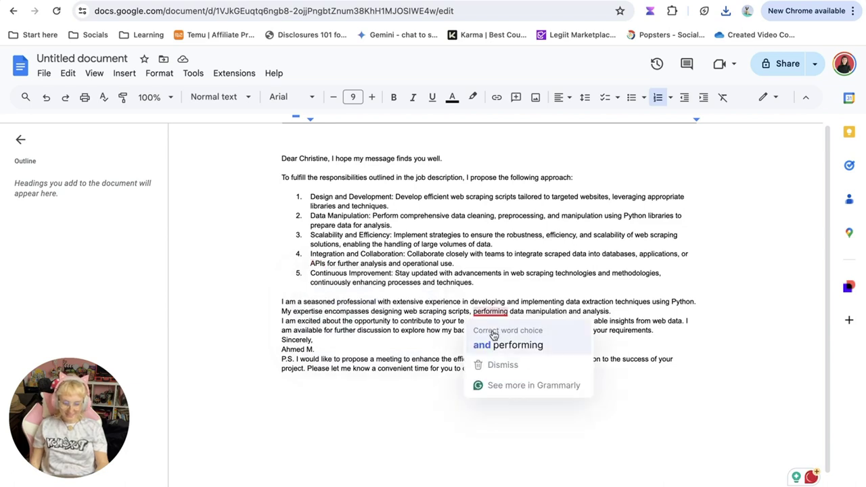
{"action": "left_click", "coordinate": [490, 341]}
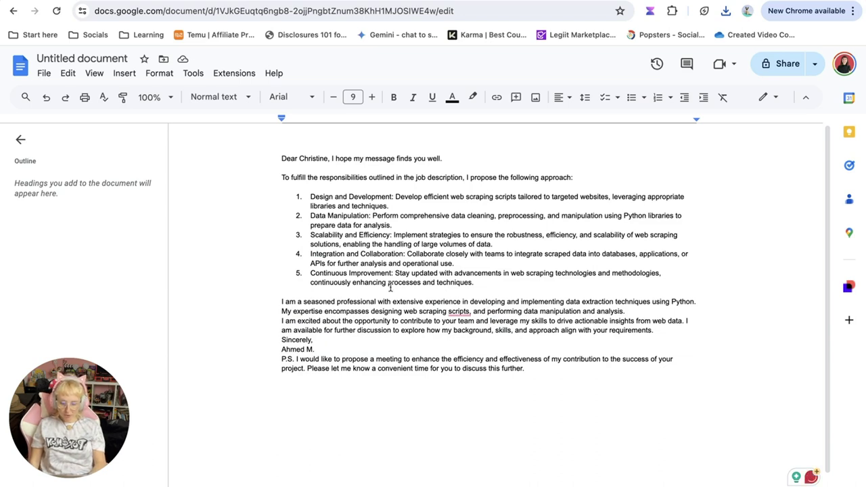
Step: Add blank lines separating the "I am excited" paragraph, the sign-off and the P.S. from the text above them
{"action": "left_click", "coordinate": [354, 348]}
{"action": "key", "text": "Return"}
{"action": "key", "text": "Up"}
{"action": "key", "text": "Up"}
{"action": "key", "text": "Return"}
{"action": "key", "text": "Up"}
{"action": "key", "text": "Up"}
{"action": "key", "text": "Up"}
{"action": "key", "text": "Return"}
Step: Replace "I hope my message finds you well." after the greeting with the placeholder "HOOK"
{"action": "left_click_drag", "start_coordinate": [331, 158], "coordinate": [444, 158]}
{"action": "key", "text": "BackSpace"}
{"action": "key", "text": "BackSpace"}
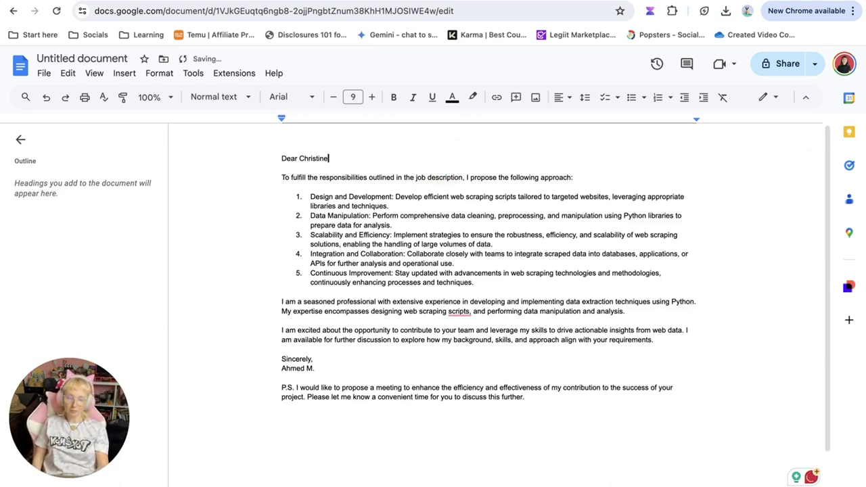
{"action": "type", "text": ", "}
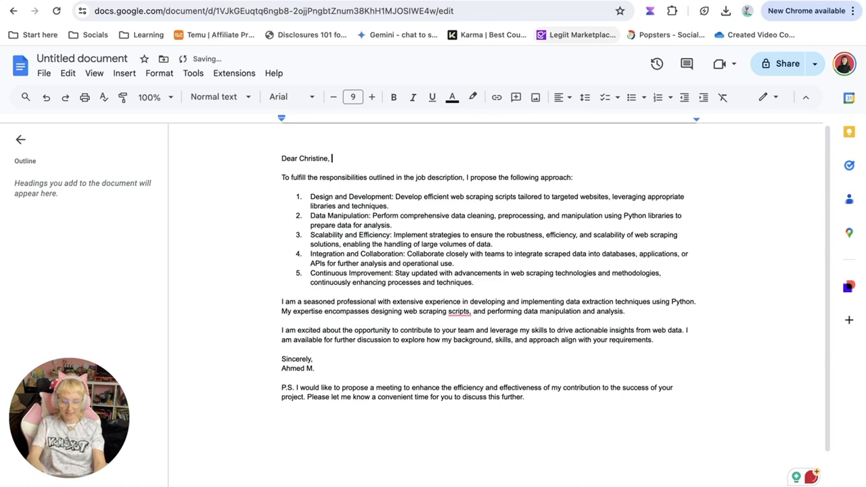
{"action": "type", "text": "HOOK"}
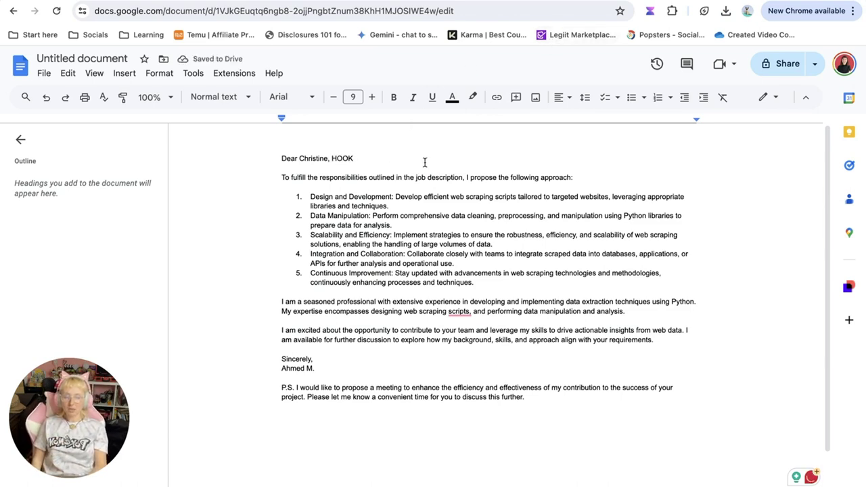
Step: Replace the HOOK placeholder with "let's do X (the final result of your project) together!"
{"action": "double_click", "coordinate": [333, 158]}
{"action": "type", "text": "let'"}
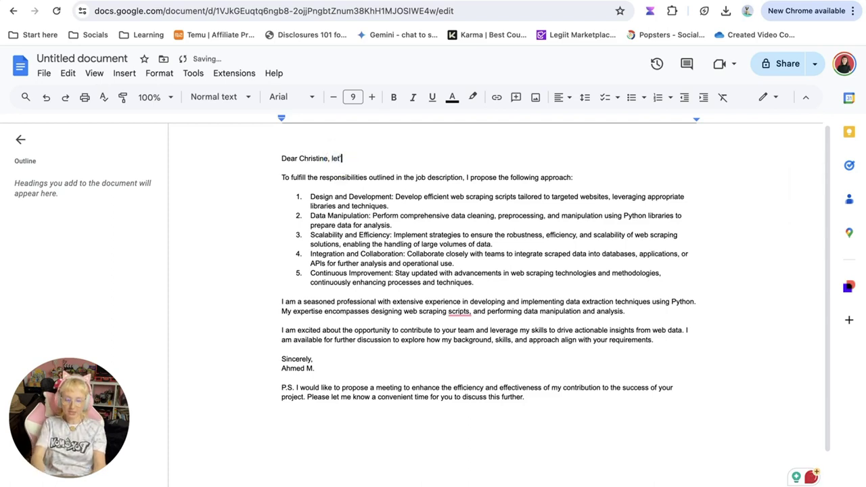
{"action": "type", "text": "s do X"}
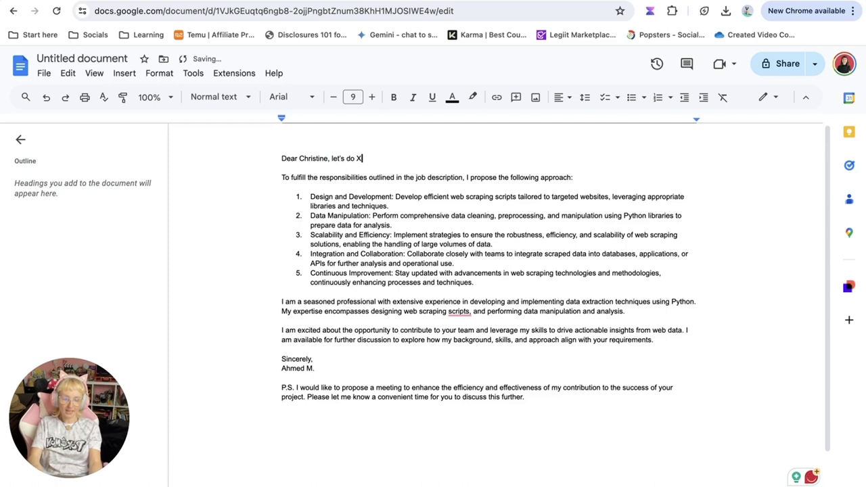
{"action": "type", "text": " together!"}
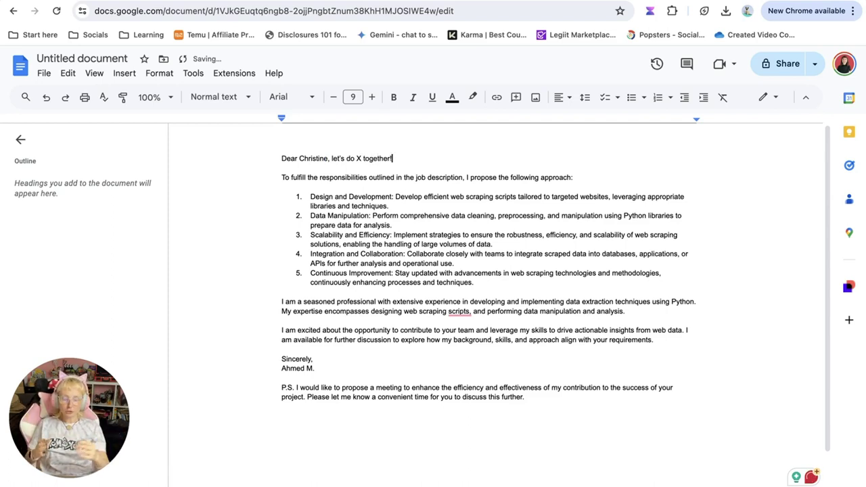
{"action": "left_click", "coordinate": [362, 159]}
{"action": "type", "text": "(the "}
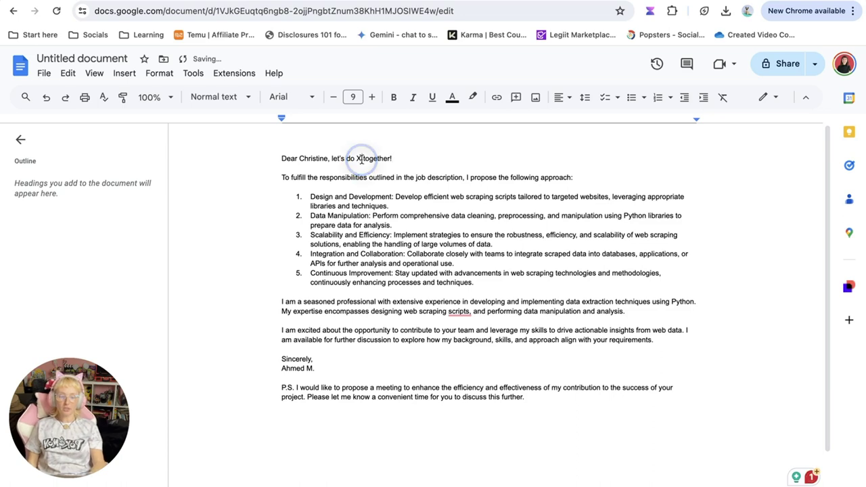
{"action": "type", "text": "final resul"}
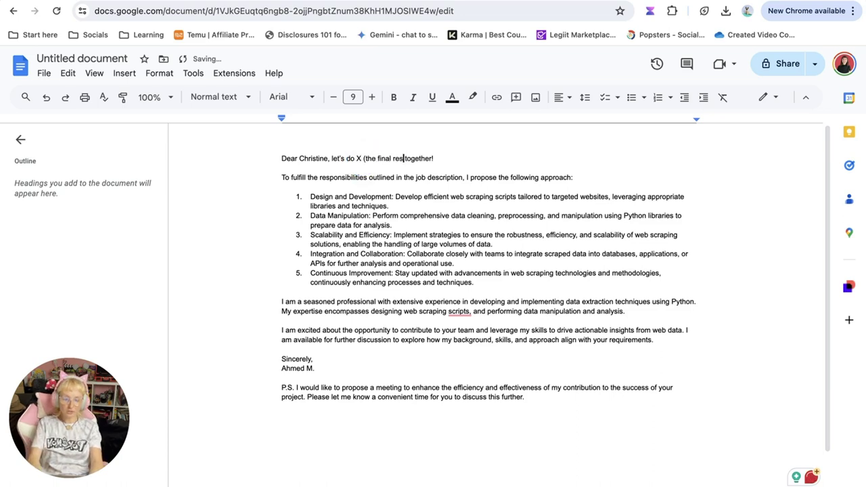
{"action": "type", "text": "t of your project "}
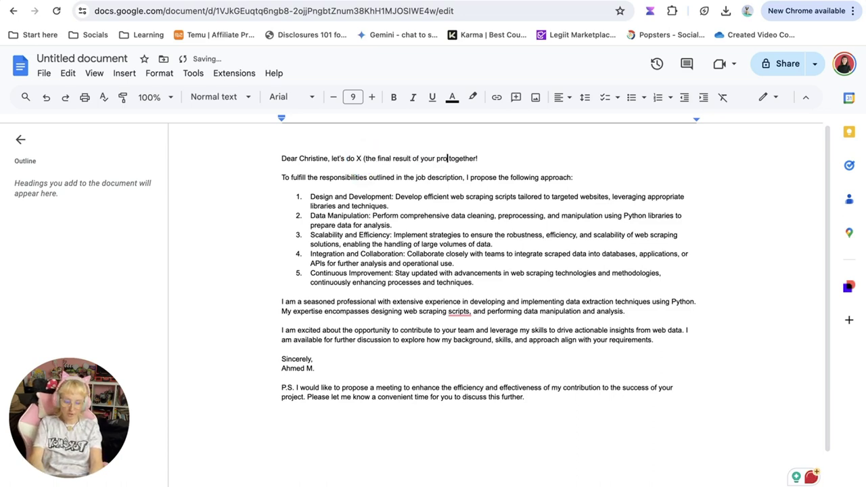
{"action": "type", "text": ")"}
Step: Replace "To fulfill the responsibilities outlined in the job description," with "In order to do that,"
{"action": "left_click_drag", "start_coordinate": [279, 179], "coordinate": [466, 179]}
{"action": "key", "text": "BackSpace"}
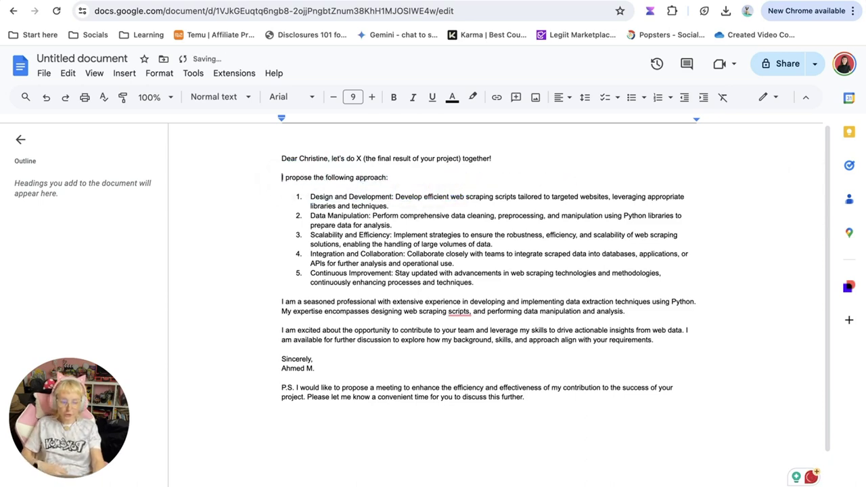
{"action": "type", "text": "In order to do that,"}
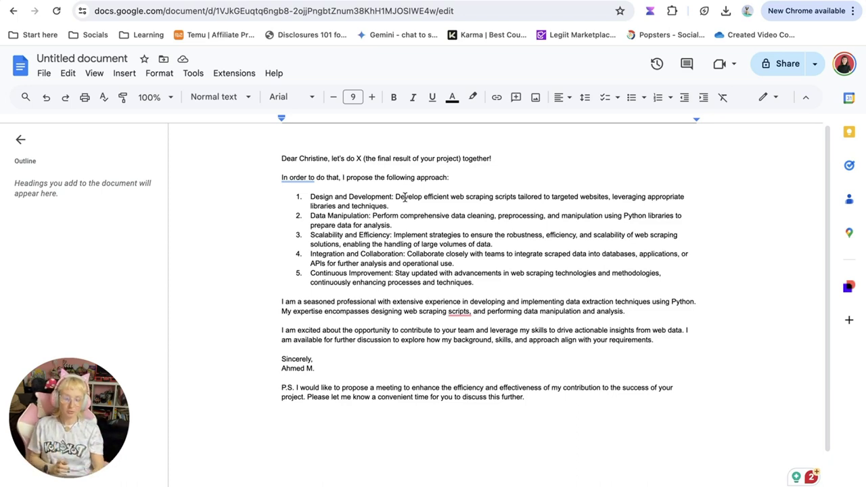
Step: Copy the five-item numbered approach list and paste it into the AI assistant's prompt
{"action": "triple_click", "coordinate": [399, 196]}
{"action": "left_click_drag", "start_coordinate": [401, 201], "coordinate": [414, 277]}
{"action": "key", "text": "ctrl+c"}
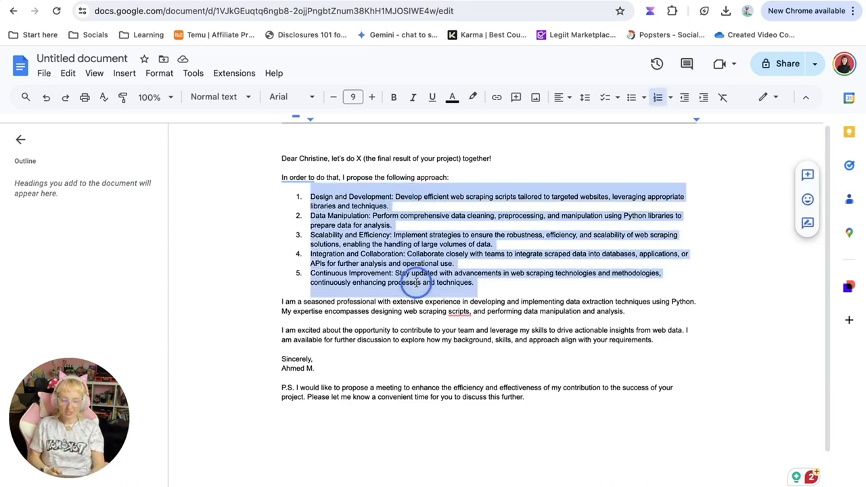
{"action": "key", "text": "super+j"}
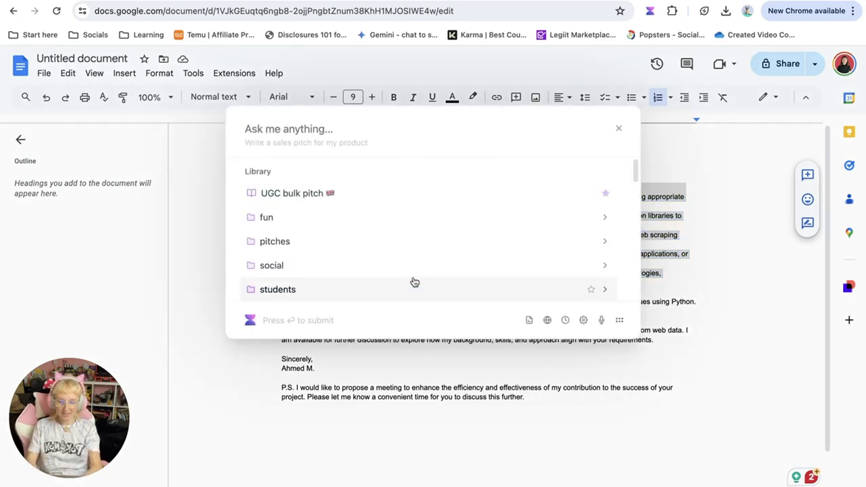
{"action": "key", "text": "ctrl+v"}
Step: Ask the AI assistant "can you simplify the text above and dumb it down a bit?" about the pasted list
{"action": "type", "text": "can you simpl"}
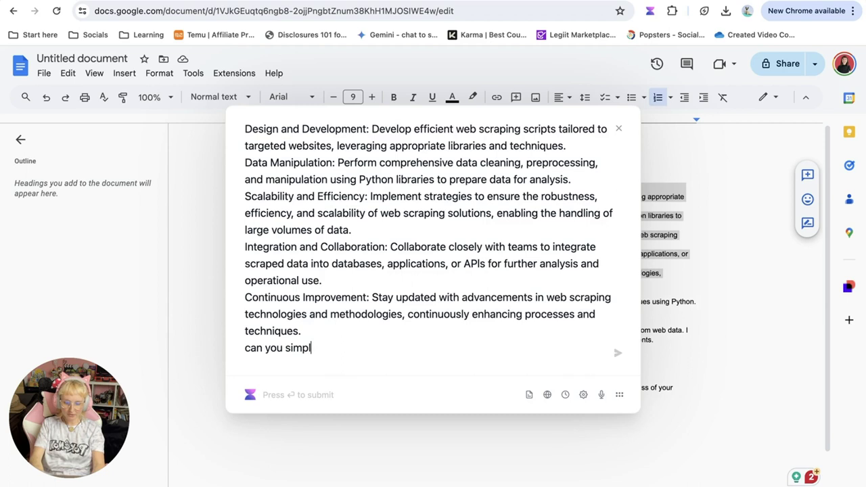
{"action": "type", "text": "ify the "}
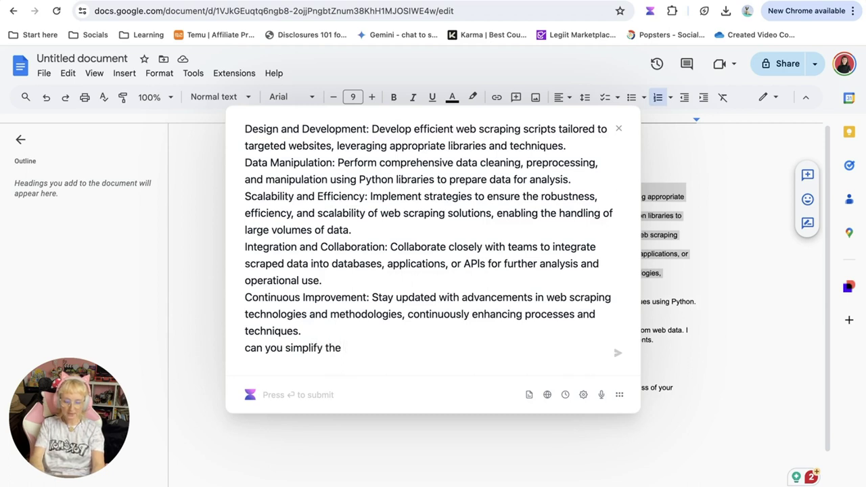
{"action": "type", "text": "text above and "}
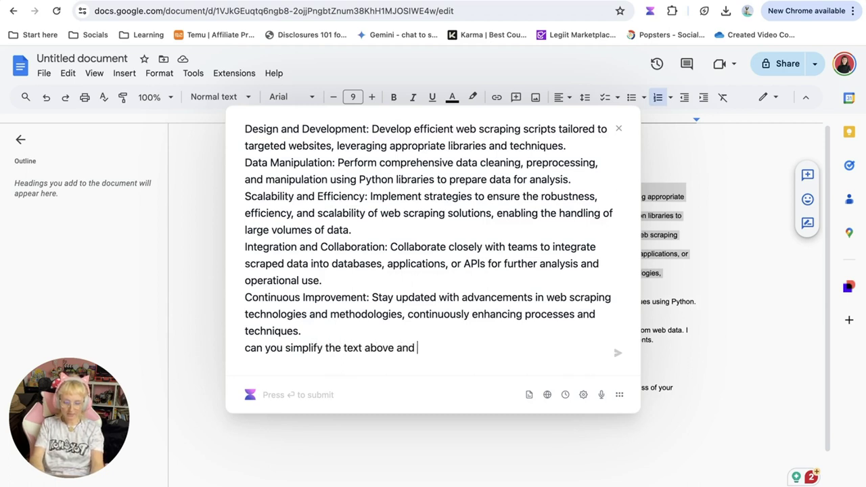
{"action": "type", "text": "dumb it down a bit?"}
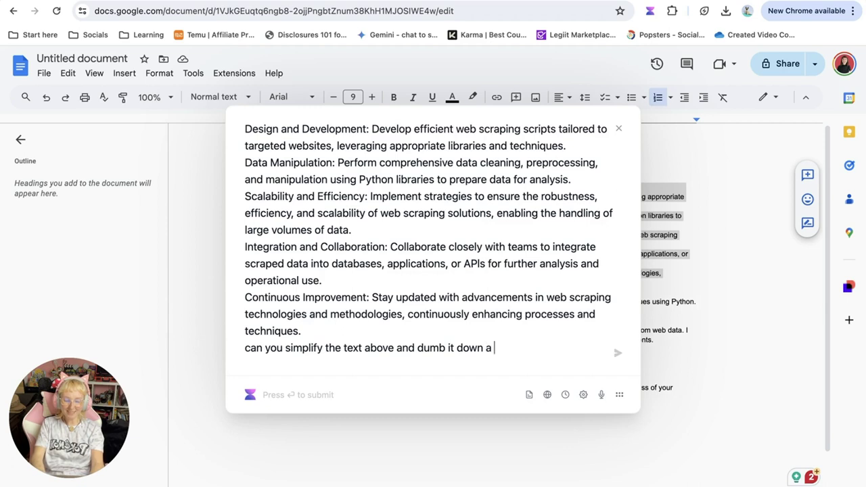
{"action": "key", "text": "Return"}
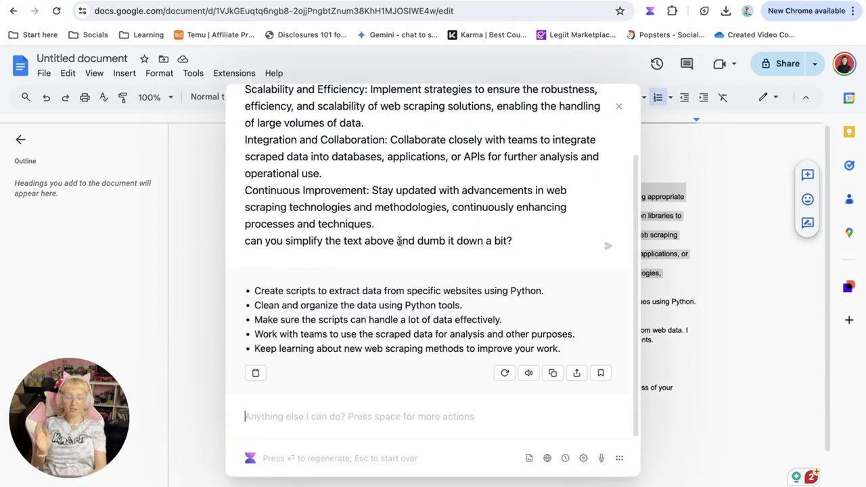
Step: Copy the assistant's simplified five-point list and paste it over the numbered approach items in the letter
{"action": "left_click", "coordinate": [255, 373]}
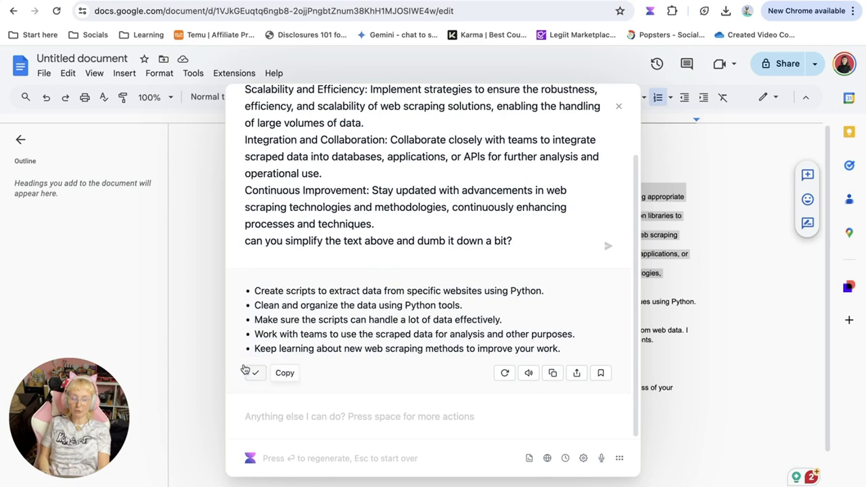
{"action": "left_click", "coordinate": [254, 374]}
{"action": "left_click", "coordinate": [618, 106]}
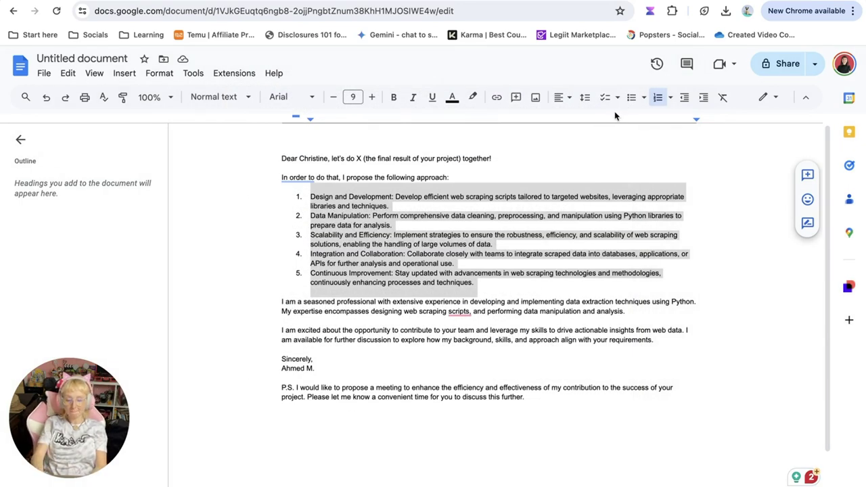
{"action": "left_click", "coordinate": [614, 112]}
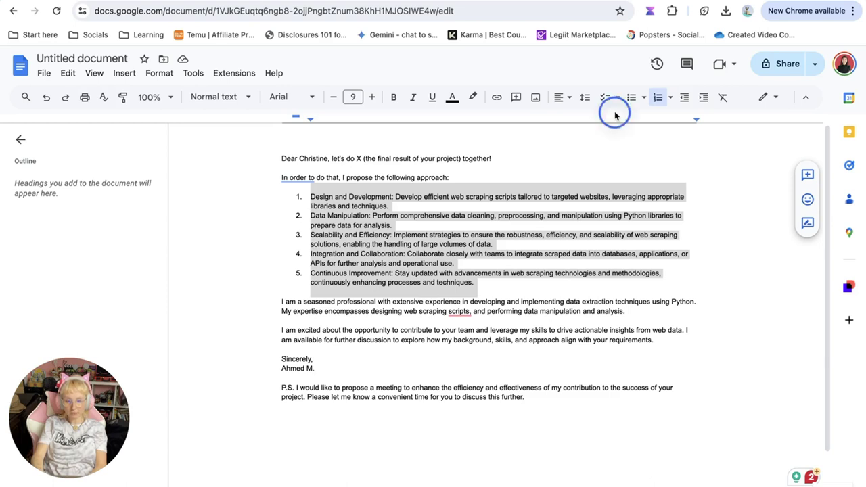
{"action": "left_click", "coordinate": [500, 191]}
{"action": "triple_click", "coordinate": [500, 194]}
{"action": "left_click_drag", "start_coordinate": [499, 193], "coordinate": [482, 266]}
{"action": "key", "text": "ctrl+v"}
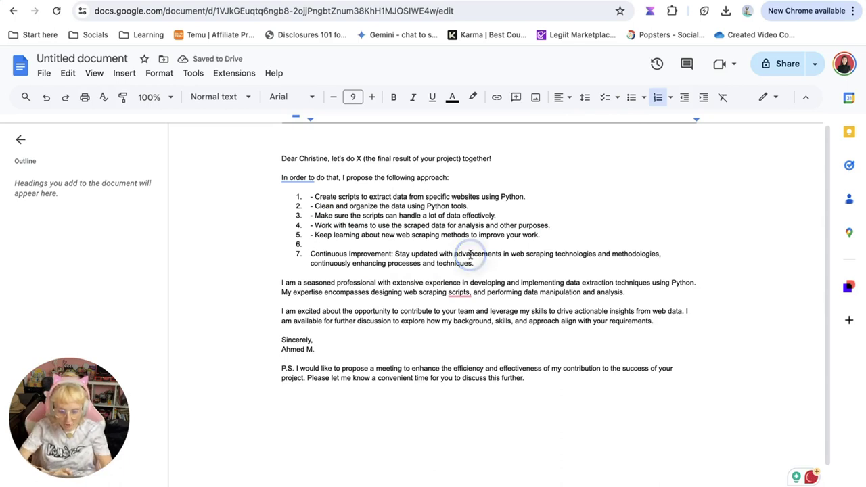
Step: Delete the leftover "Continuous Improvement" item and empty list entry, and fix the indent and spacing of the paragraphs below the list
{"action": "triple_click", "coordinate": [471, 256]}
{"action": "key", "text": "BackSpace"}
{"action": "key", "text": "BackSpace"}
{"action": "key", "text": "BackSpace"}
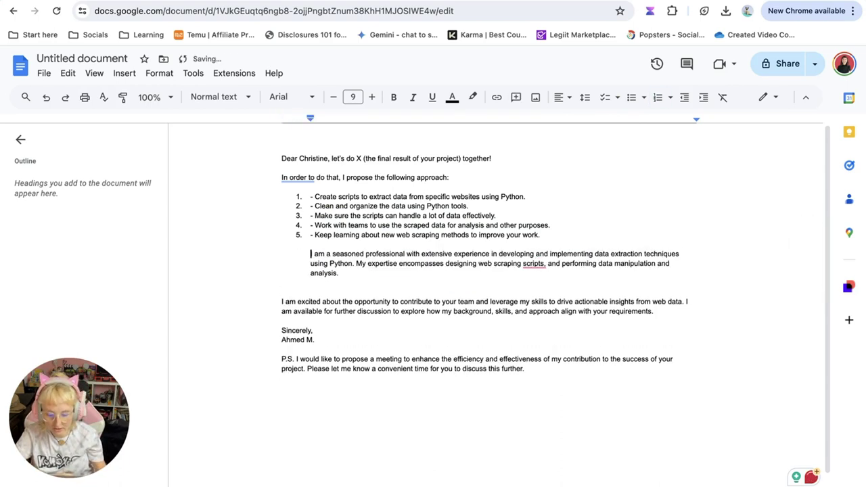
{"action": "key", "text": "Down"}
{"action": "key", "text": "Down"}
{"action": "key", "text": "Down"}
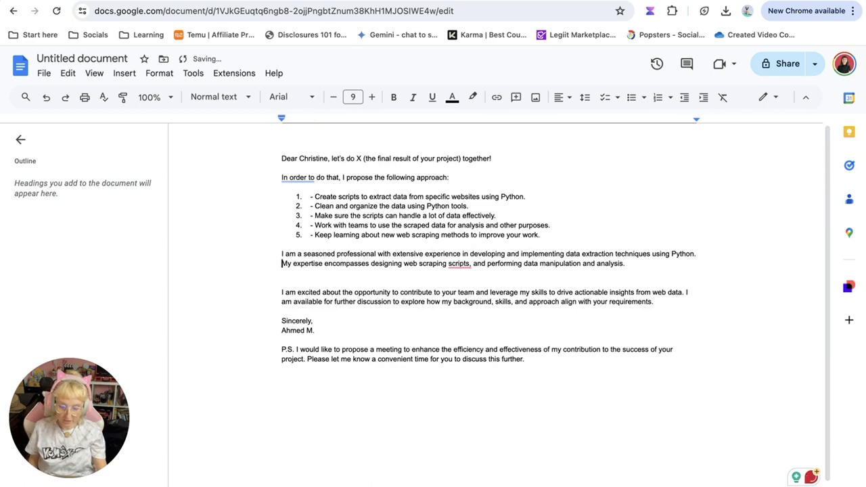
{"action": "key", "text": "BackSpace"}
{"action": "key", "text": "Right"}
{"action": "key", "text": "Right"}
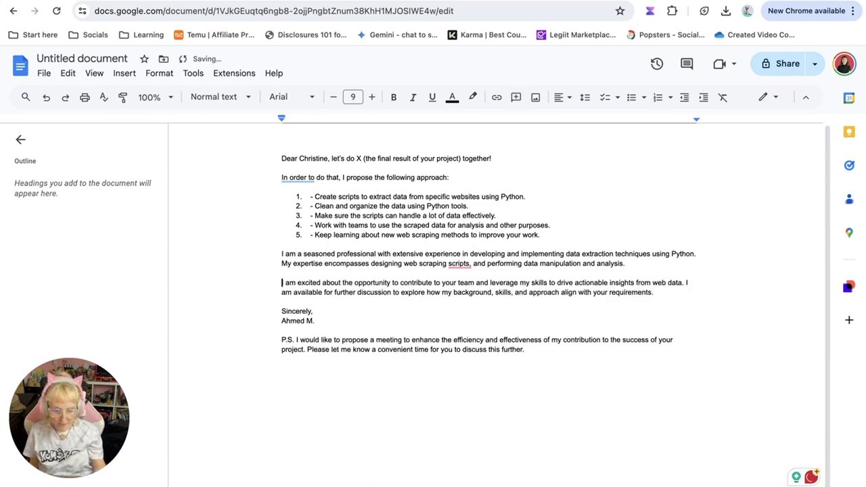
Step: Remove the leading dashes from the five approach items while keeping them as a numbered list
{"action": "left_click", "coordinate": [316, 197]}
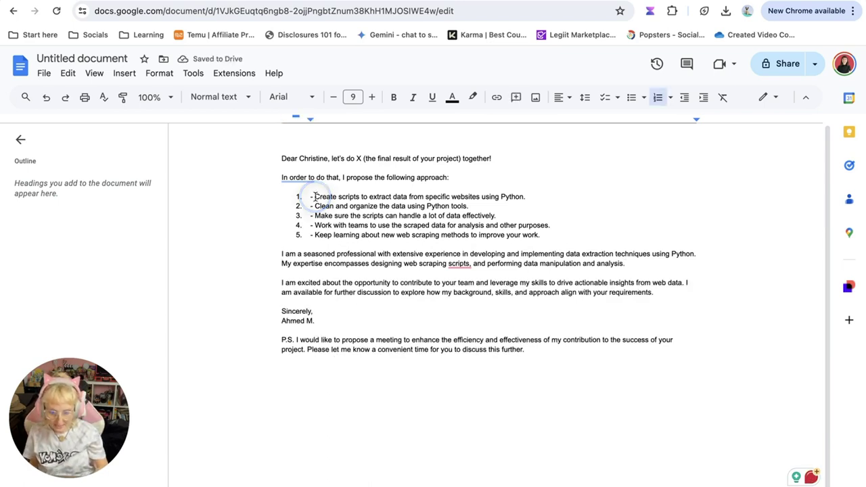
{"action": "key", "text": "BackSpace"}
{"action": "key", "text": "BackSpace"}
{"action": "key", "text": "BackSpace"}
{"action": "key", "text": "BackSpace"}
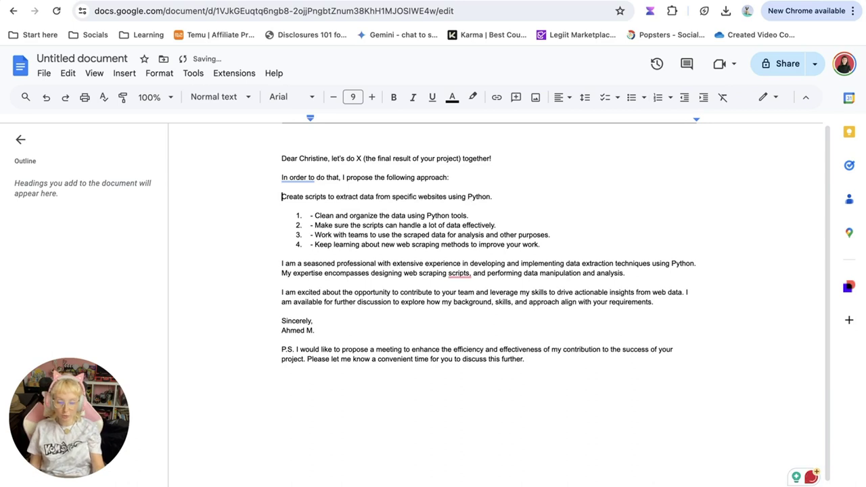
{"action": "key", "text": "Down"}
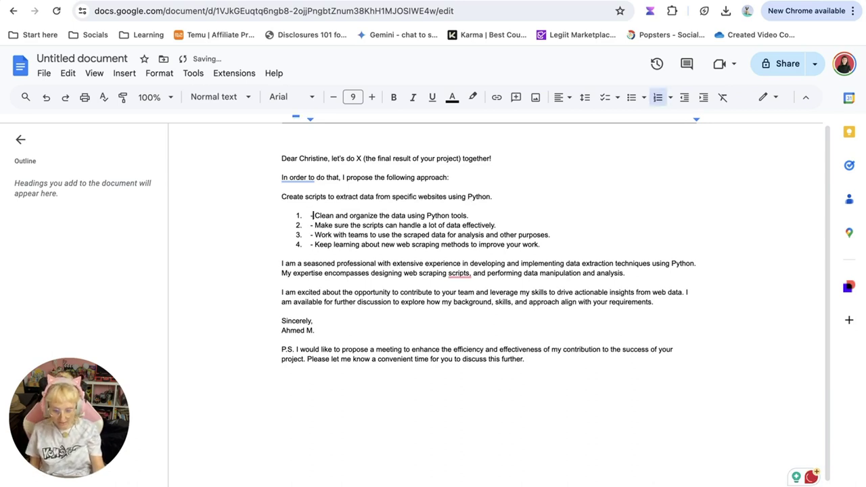
{"action": "key", "text": "Delete"}
{"action": "key", "text": "Delete"}
{"action": "key", "text": "BackSpace"}
{"action": "key", "text": "BackSpace"}
{"action": "key", "text": "BackSpace"}
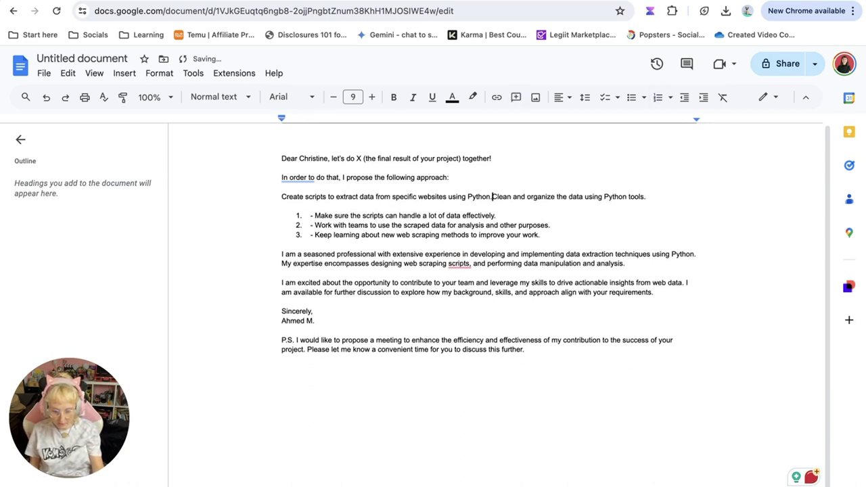
{"action": "key", "text": "ctrl+z"}
{"action": "left_click", "coordinate": [413, 236]}
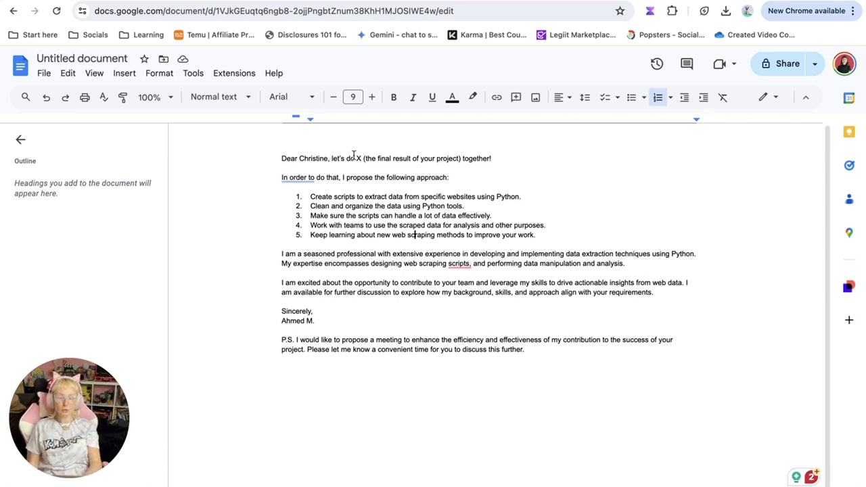
{"action": "left_click", "coordinate": [319, 158]}
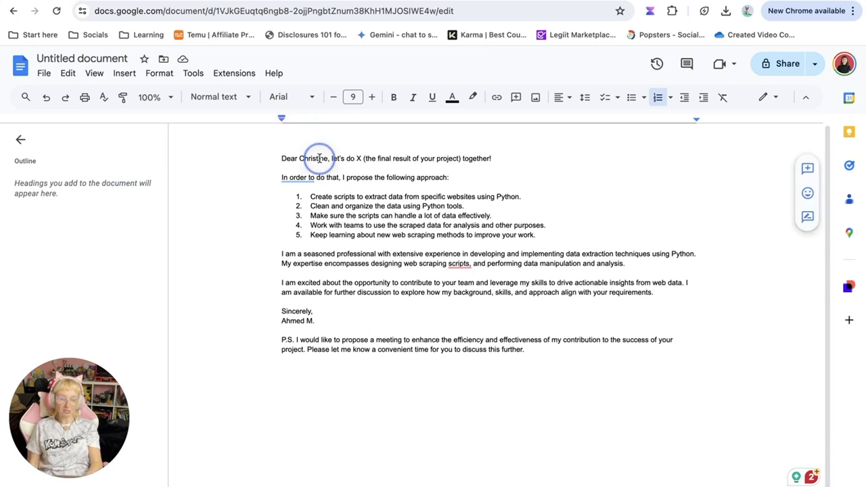
{"action": "double_click", "coordinate": [319, 159]}
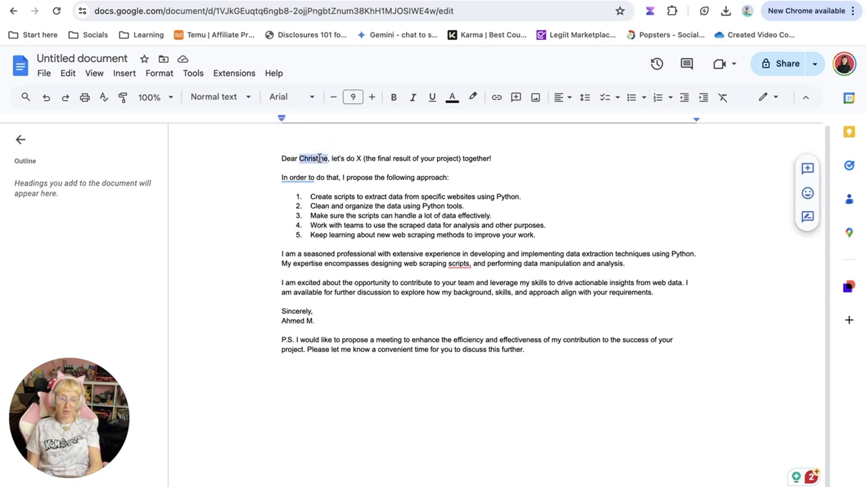
{"action": "left_click", "coordinate": [332, 158]}
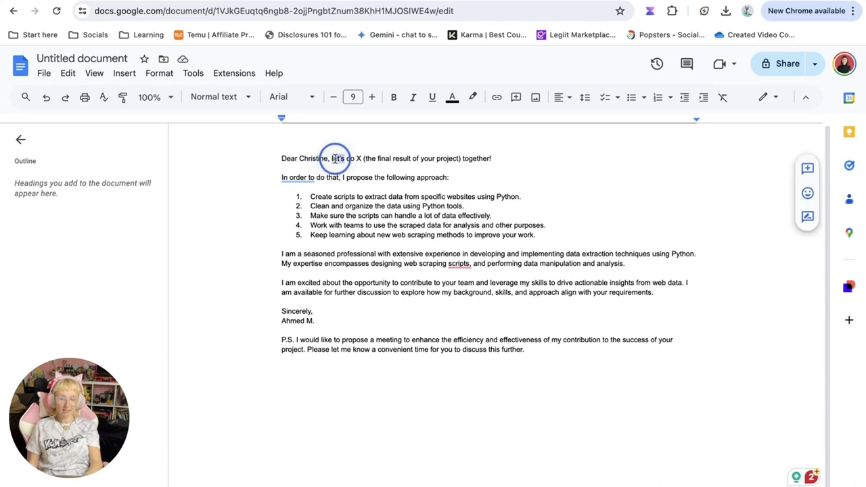
{"action": "left_click_drag", "start_coordinate": [335, 159], "coordinate": [459, 157]}
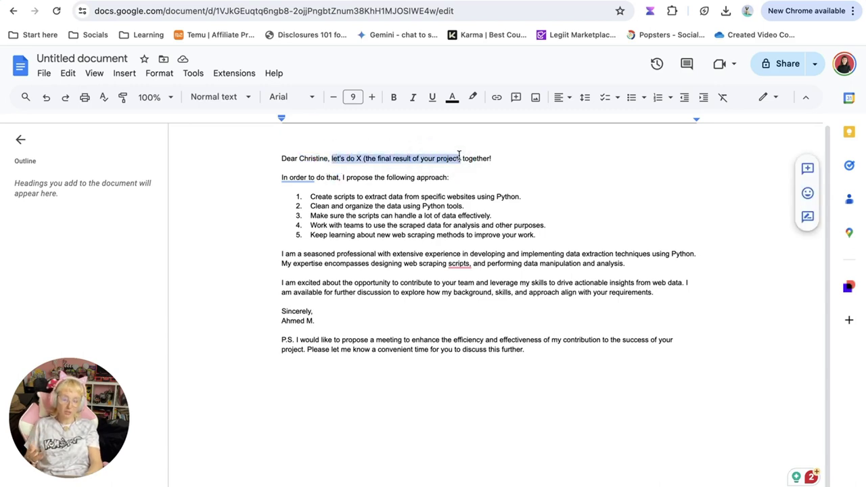
Step: Shorten "In order to do that" to "To do that" by accepting the suggested correction
{"action": "left_click", "coordinate": [298, 178]}
{"action": "left_click", "coordinate": [313, 196]}
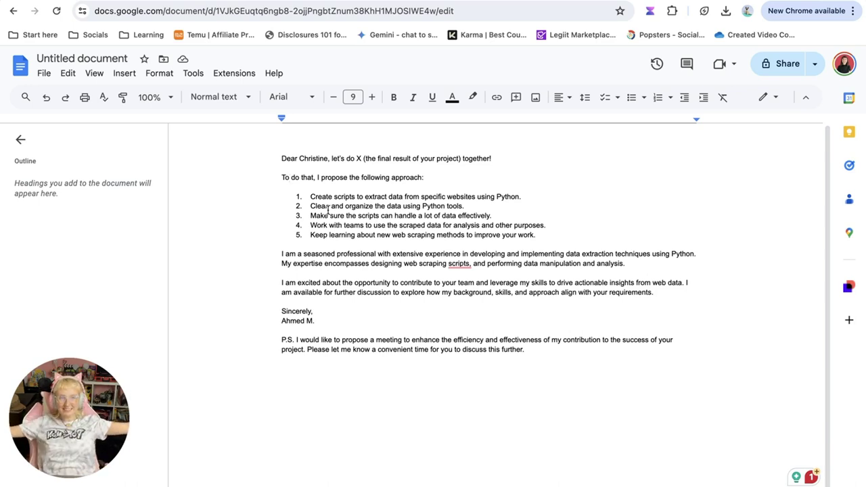
Step: Replace "I am" with "As" at the start of the "seasoned professional" paragraph
{"action": "left_click", "coordinate": [280, 251]}
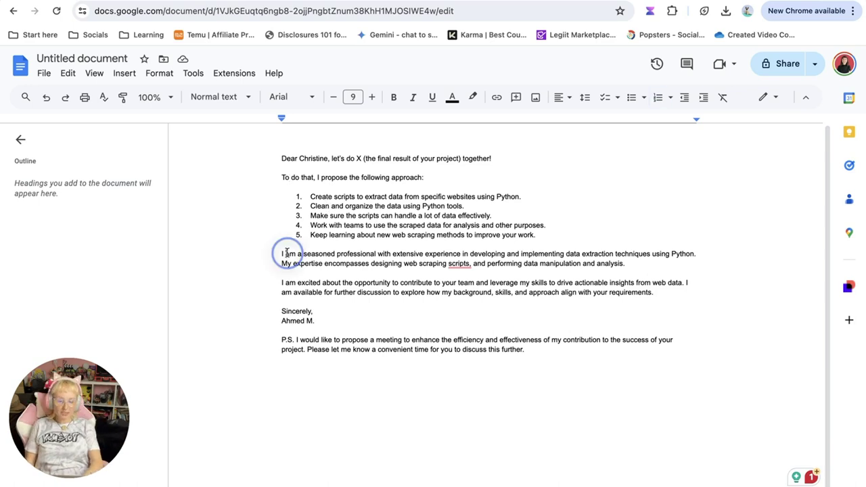
{"action": "key", "text": "Delete"}
{"action": "key", "text": "Delete"}
{"action": "key", "text": "Delete"}
{"action": "key", "text": "Delete"}
{"action": "type", "text": "As"}
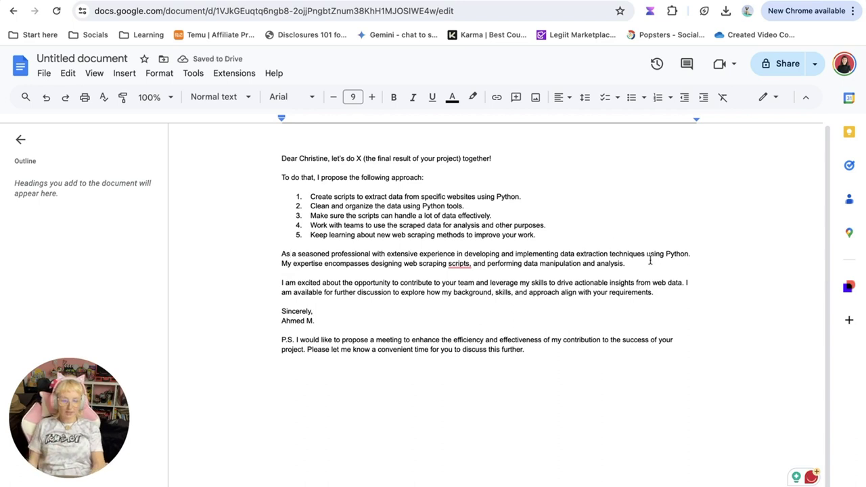
Step: Delete the "My expertise encompasses" sentence, continue the "As a seasoned professional" sentence with "I am excited", and insert "your" before "web data"
{"action": "left_click_drag", "start_coordinate": [632, 263], "coordinate": [227, 261]}
{"action": "key", "text": "BackSpace"}
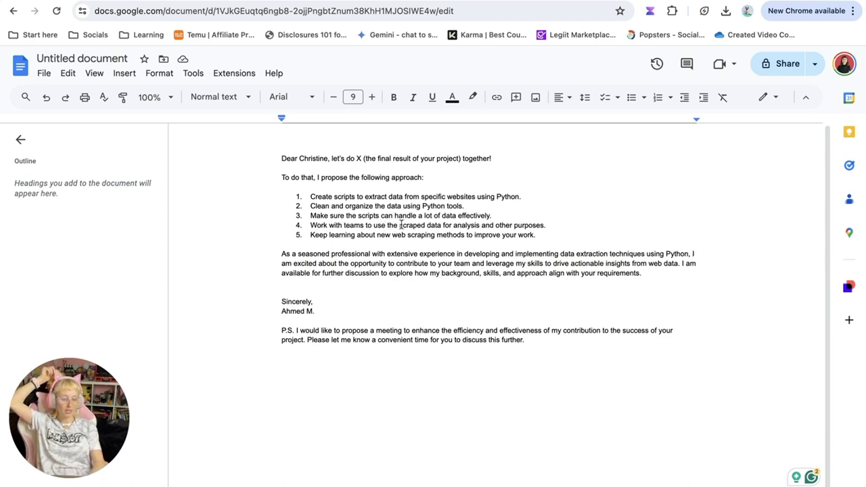
{"action": "left_click", "coordinate": [648, 265]}
{"action": "type", "text": "your"}
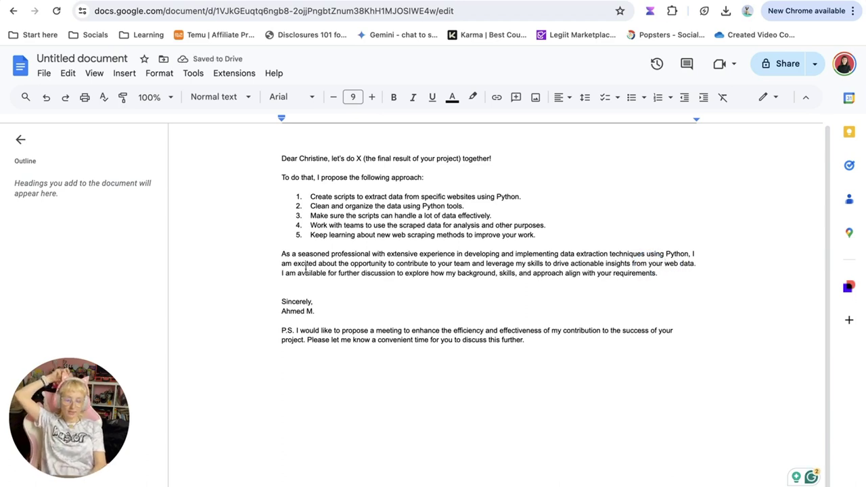
Step: Split "I am available for further discussion" into its own paragraph and remove the extra blank line above the sign-off
{"action": "left_click", "coordinate": [270, 273]}
{"action": "key", "text": "Return"}
{"action": "key", "text": "Down"}
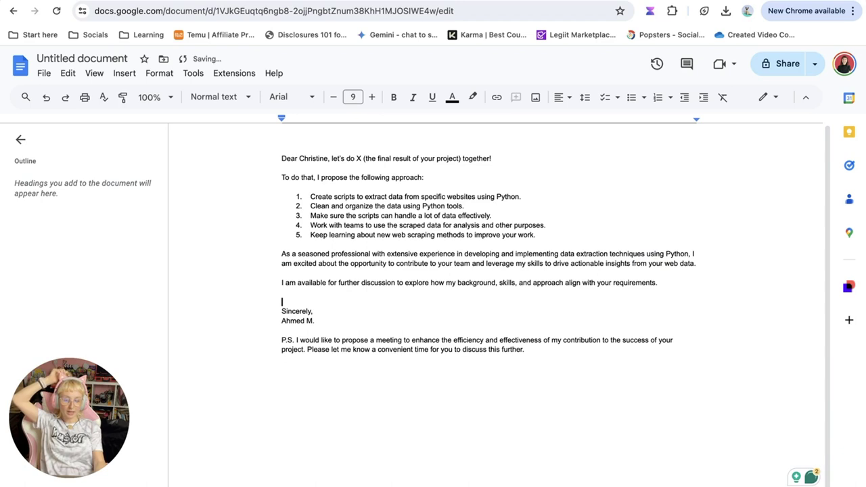
{"action": "key", "text": "BackSpace"}
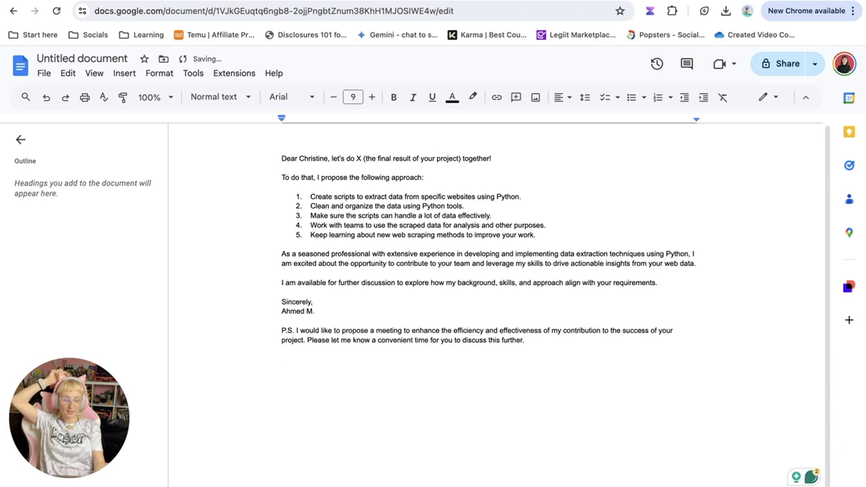
Step: Move the P.S. text from below the signature to the end of the "I am available for further discussion" paragraph
{"action": "triple_click", "coordinate": [320, 331]}
{"action": "key", "text": "ctrl+x"}
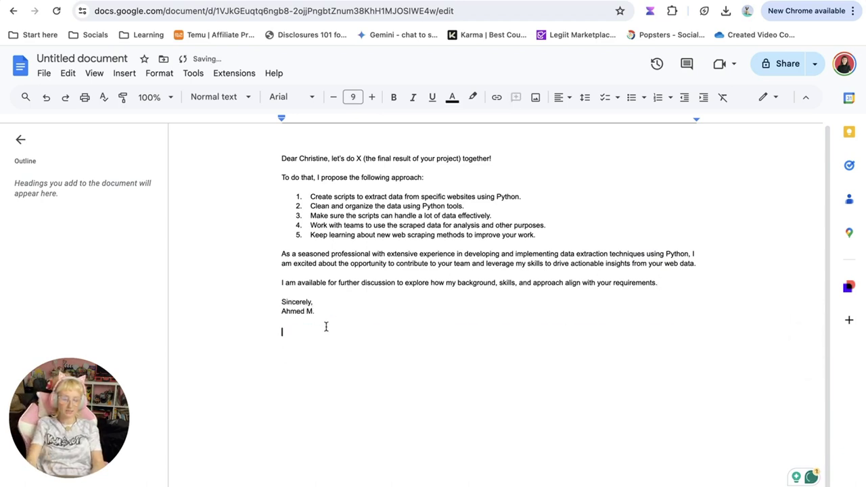
{"action": "left_click", "coordinate": [660, 283]}
{"action": "key", "text": "ctrl+v"}
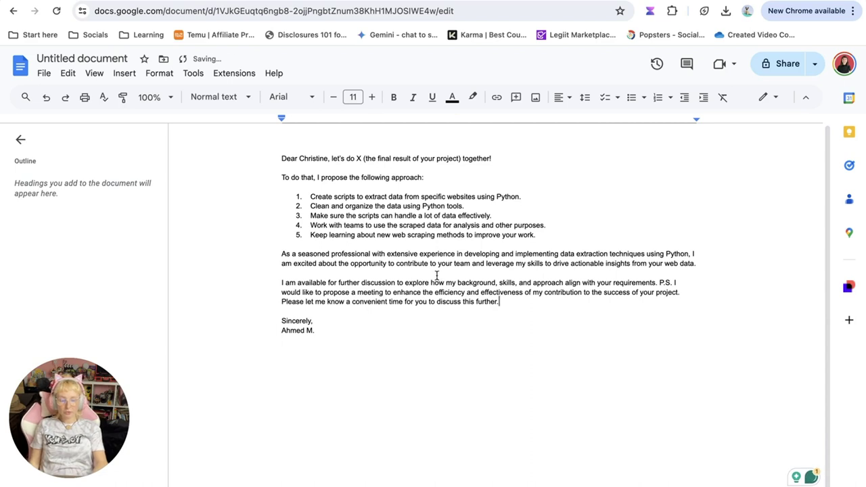
Step: Replace "P.S. I would like to propose" with "I'm available for" in front of "a meeting"
{"action": "left_click", "coordinate": [665, 282]}
{"action": "key", "text": "ctrl+shift+Right"}
{"action": "key", "text": "ctrl+shift+Right"}
{"action": "key", "text": "ctrl+shift+Right"}
{"action": "key", "text": "ctrl+shift+Right"}
{"action": "key", "text": "ctrl+shift+Right"}
{"action": "key", "text": "ctrl+shift+Right"}
{"action": "key", "text": "ctrl+shift+Right"}
{"action": "type", "text": "I'm available fo"}
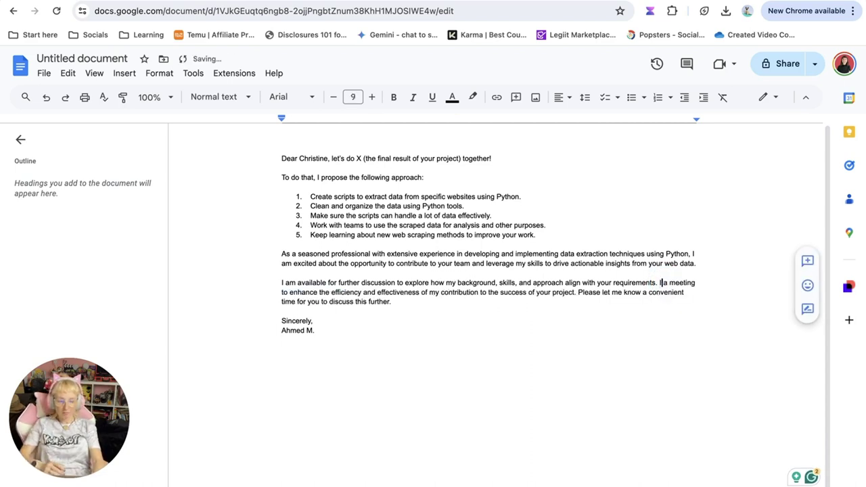
{"action": "type", "text": "r"}
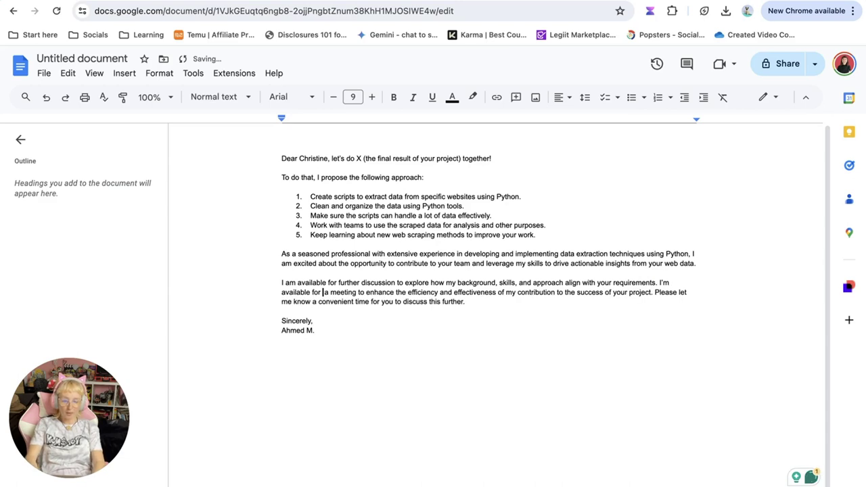
Step: Replace "to enhance the efficiency" through "success of your project" after "I'm available for a meeting" with "Monday-Friday from Y to Z time (TIMEZONE)."
{"action": "left_click_drag", "start_coordinate": [356, 292], "coordinate": [630, 292]}
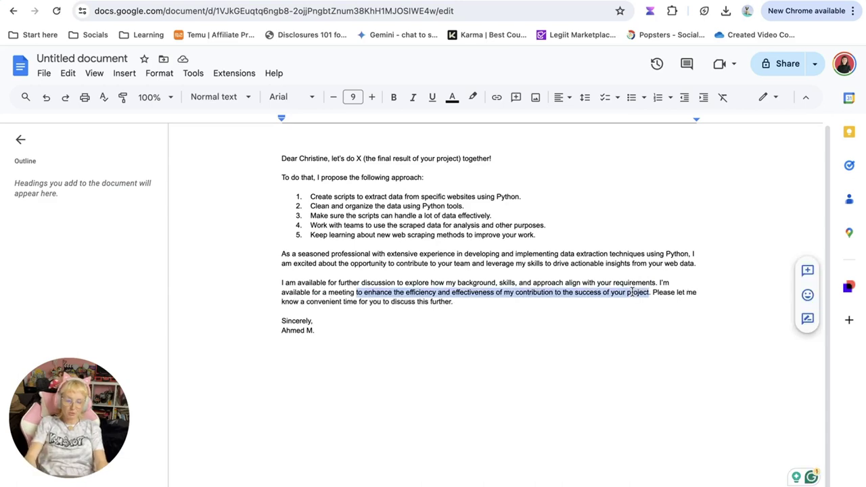
{"action": "type", "text": "Monday"}
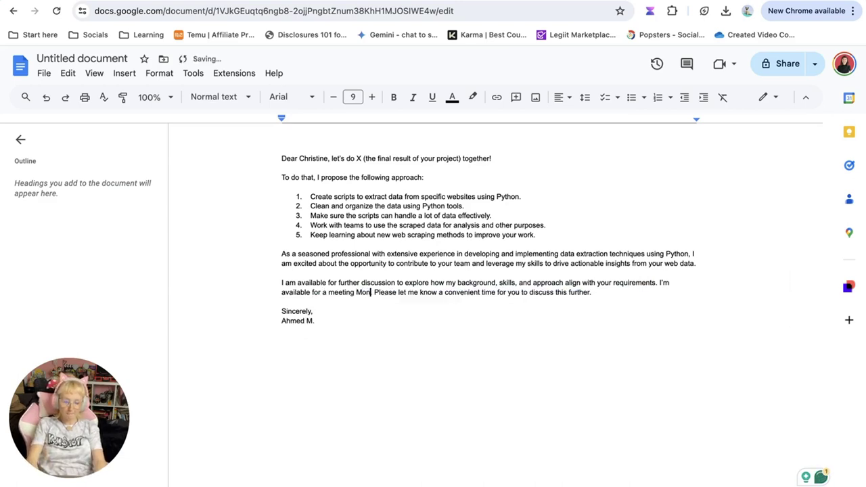
{"action": "type", "text": "-Friday frm"}
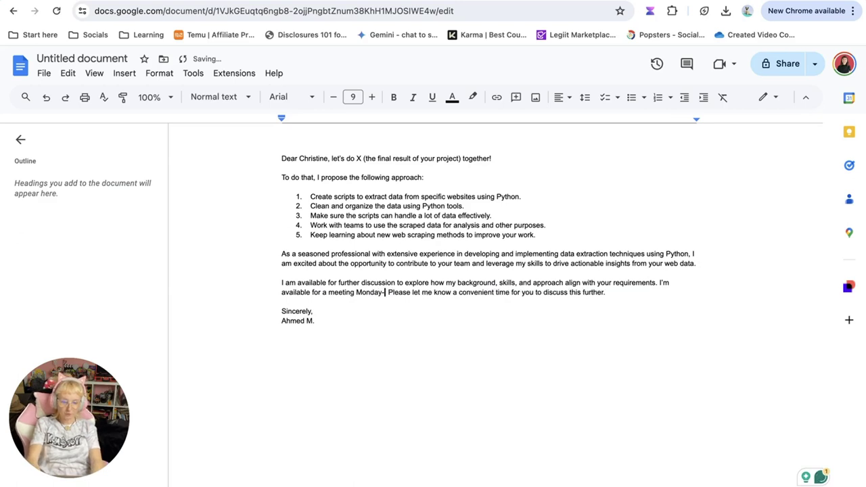
{"action": "key", "text": "BackSpace"}
{"action": "type", "text": "om Y to"}
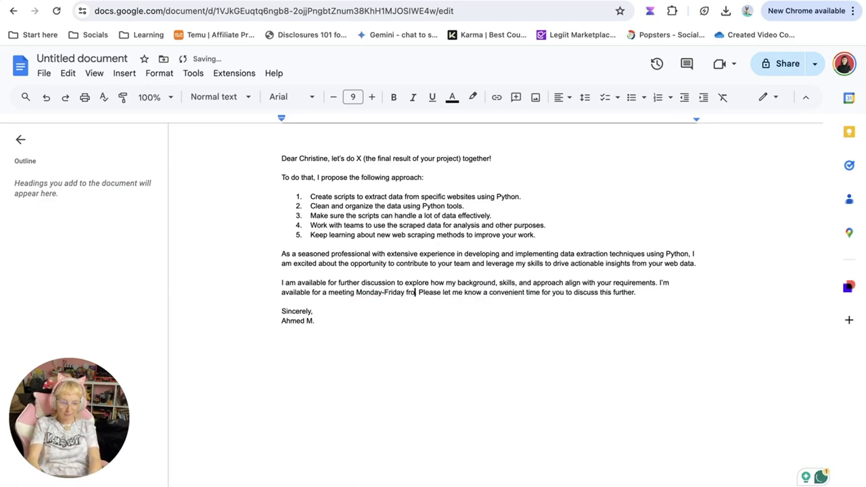
{"action": "type", "text": " Z time"}
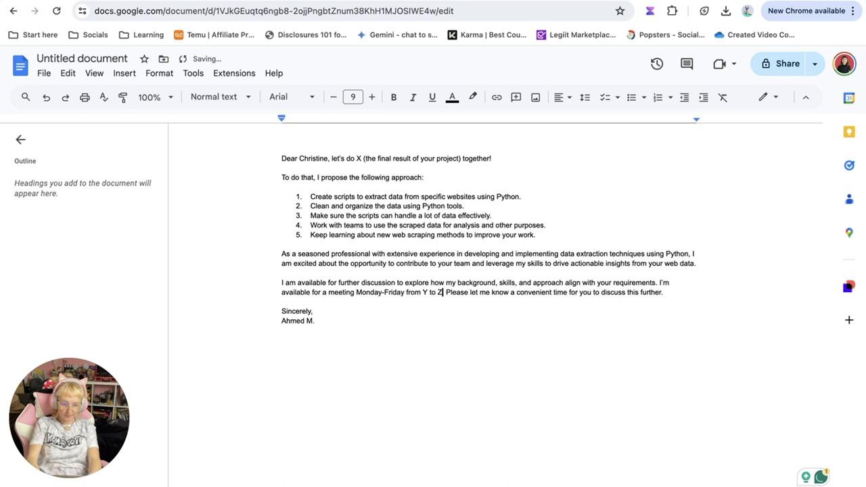
{"action": "type", "text": " ("}
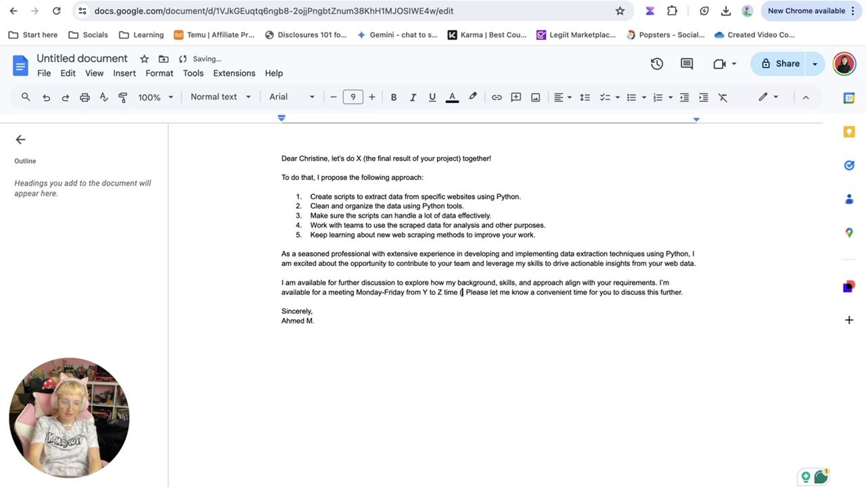
{"action": "type", "text": "TIM"}
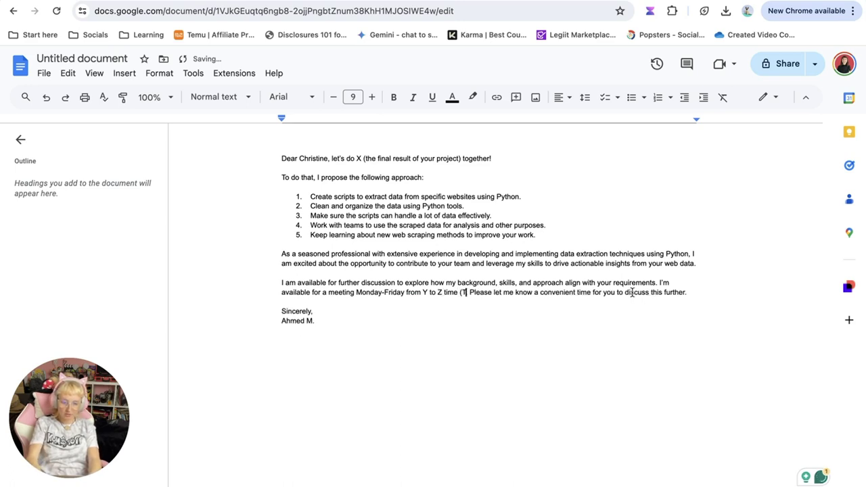
{"action": "type", "text": "EZONE)."}
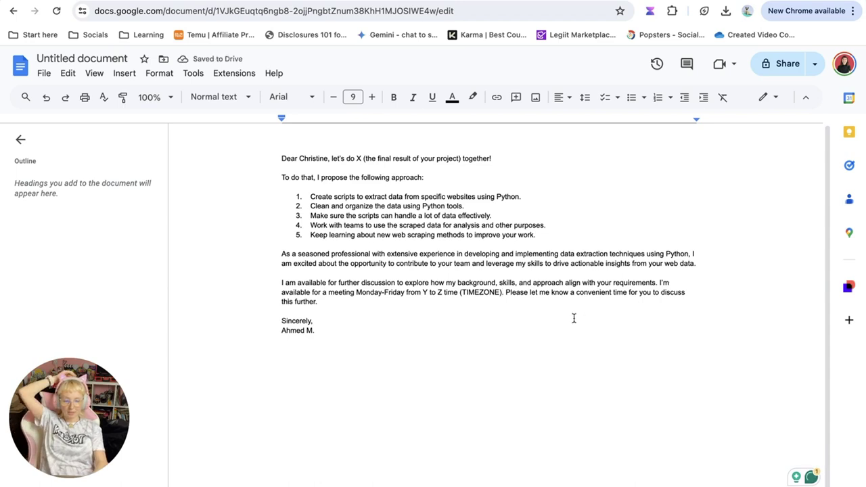
Step: Review the original cover letter screenshot for comparison and return to the rewritten letter
{"action": "double_click", "coordinate": [585, 292]}
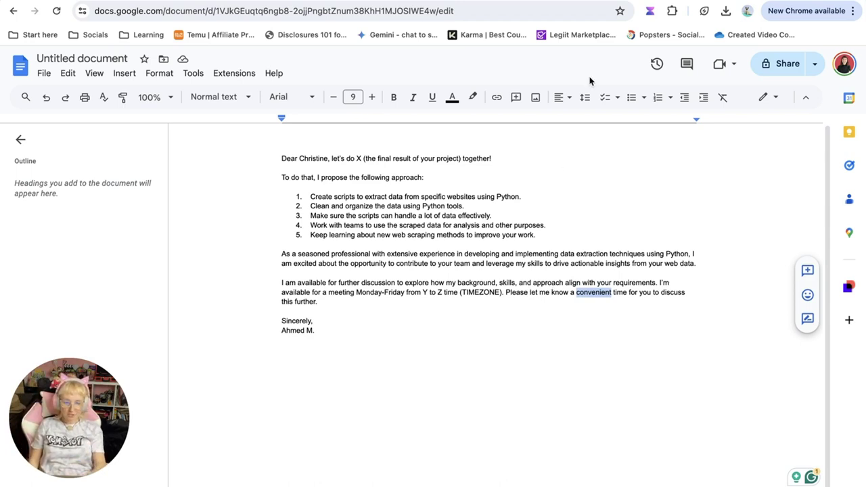
{"action": "left_click", "coordinate": [581, 3]}
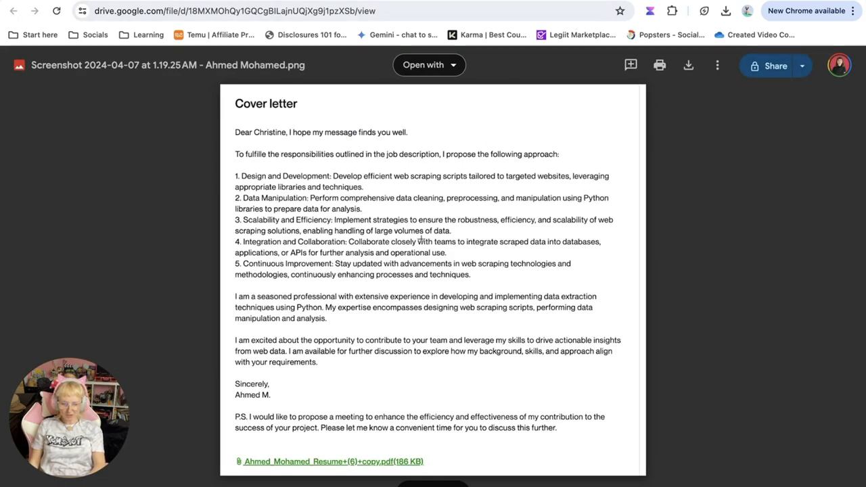
{"action": "key", "text": "ctrl+shift+Tab"}
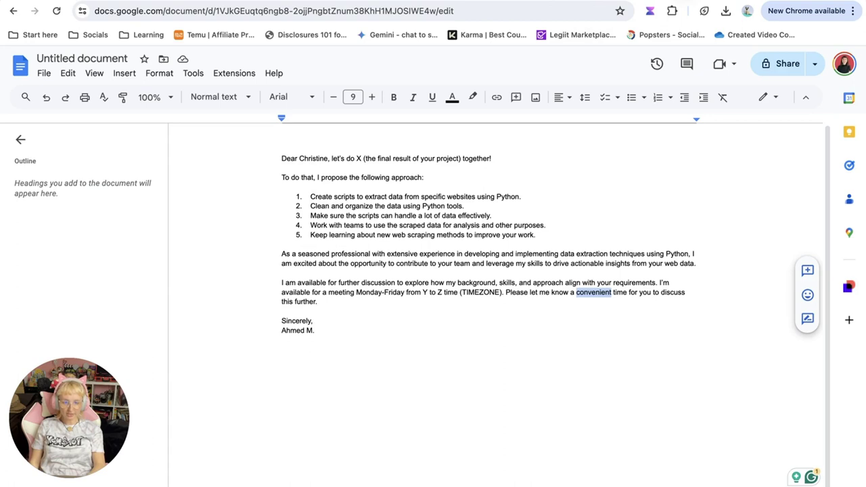